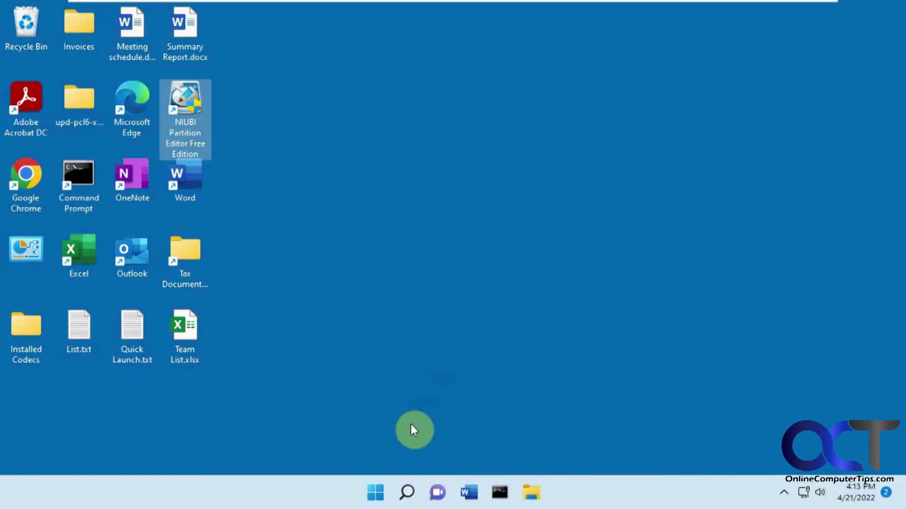
# Open Disk Management via search, view the 80 GB system disk and 100 GB New Windows (E:) disk, then close it
pyautogui.click(406, 492)
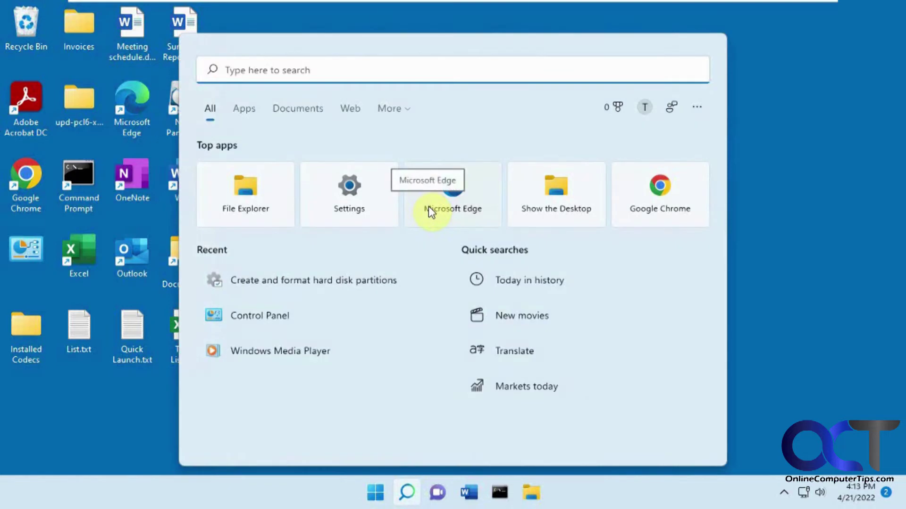
pyautogui.write('disk ma')
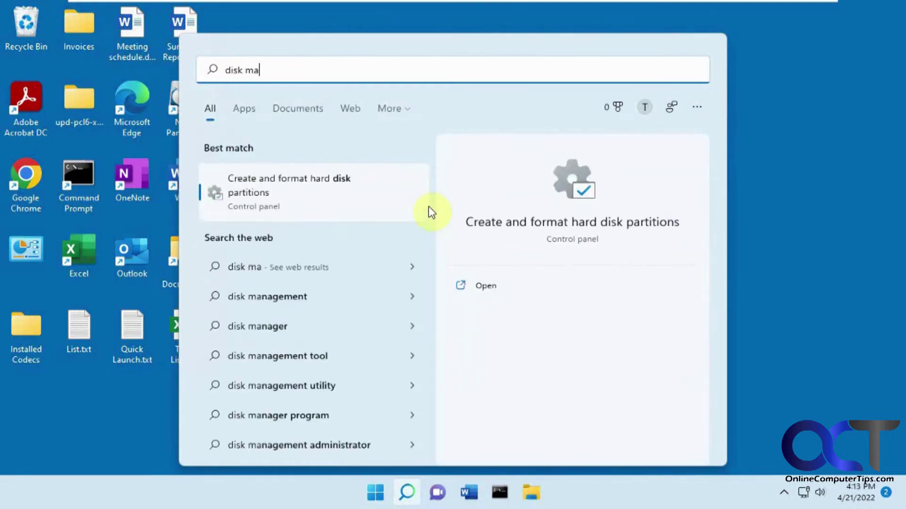
pyautogui.click(343, 193)
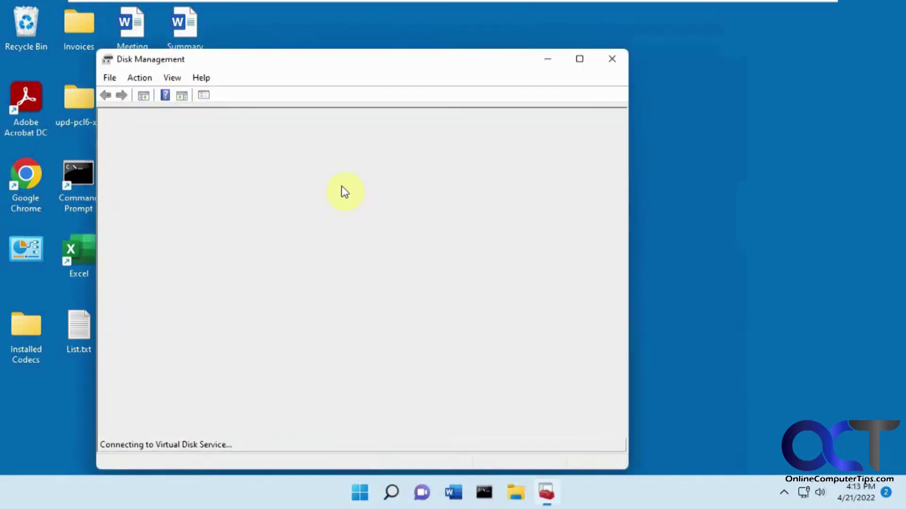
pyautogui.moveTo(371, 59); pyautogui.dragTo(466, 19)
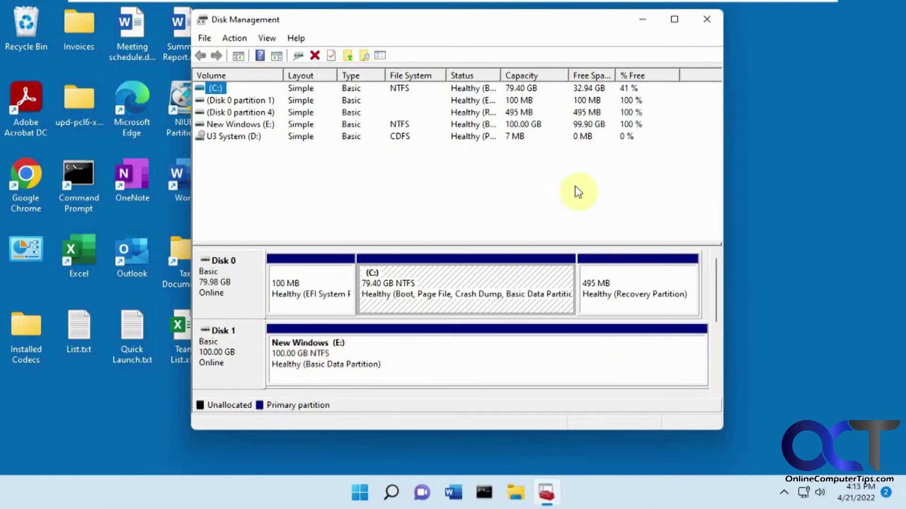
pyautogui.click(706, 19)
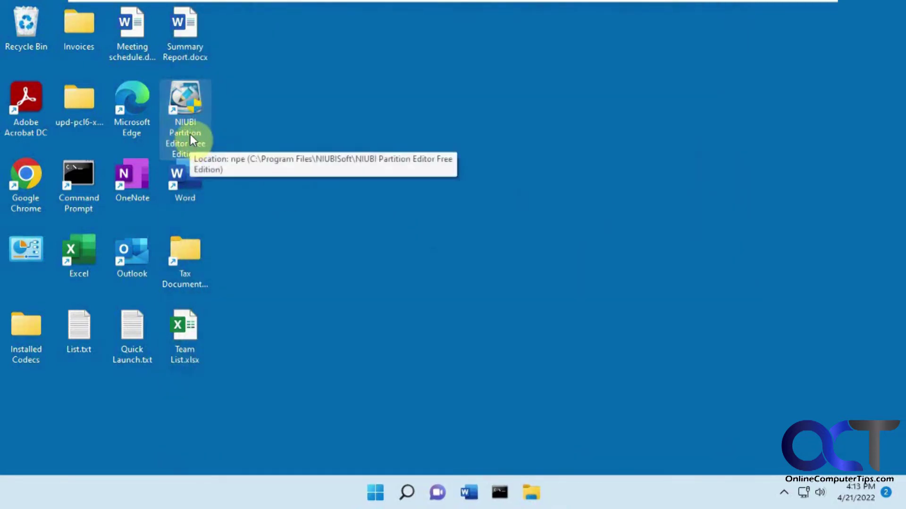
# Launch NIUBI Partition Editor from the desktop and approve the administrator prompt
pyautogui.doubleClick(185, 122)
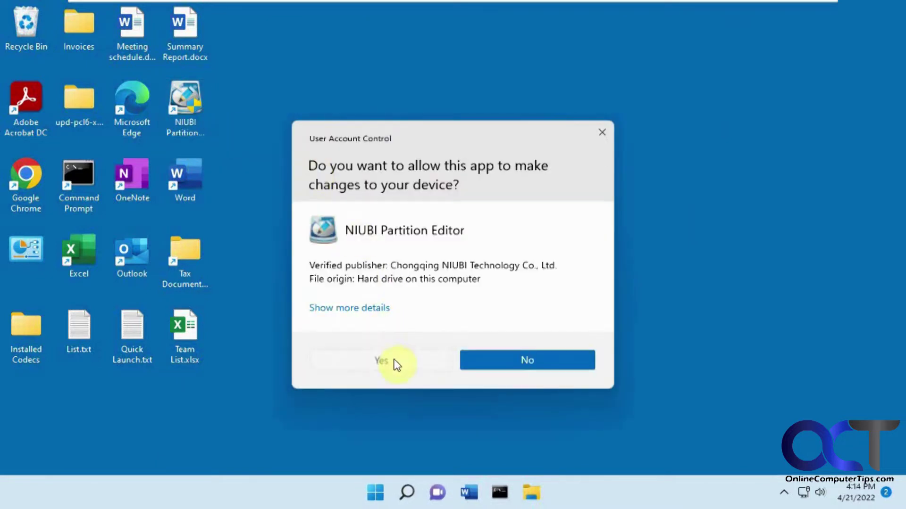
pyautogui.click(394, 362)
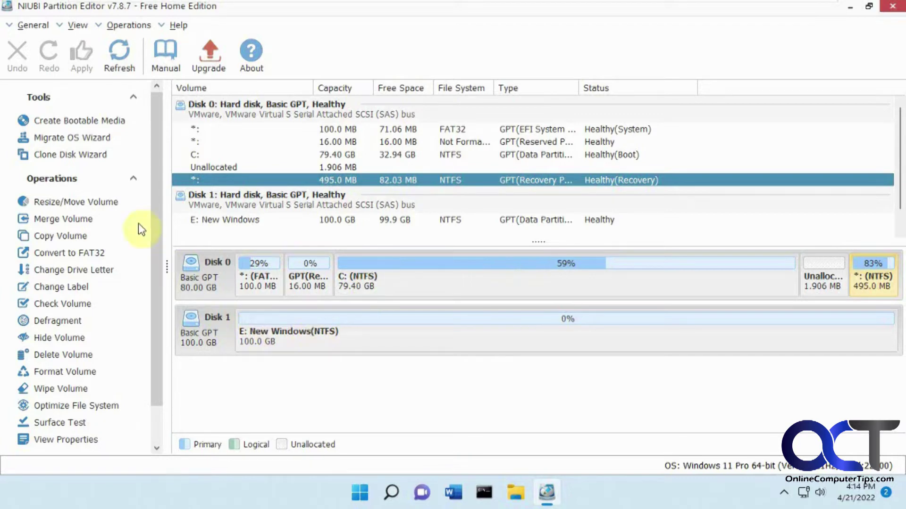
# Start the Migrate OS Wizard targeting Disk 1, agreeing to delete all its partitions
pyautogui.click(90, 140)
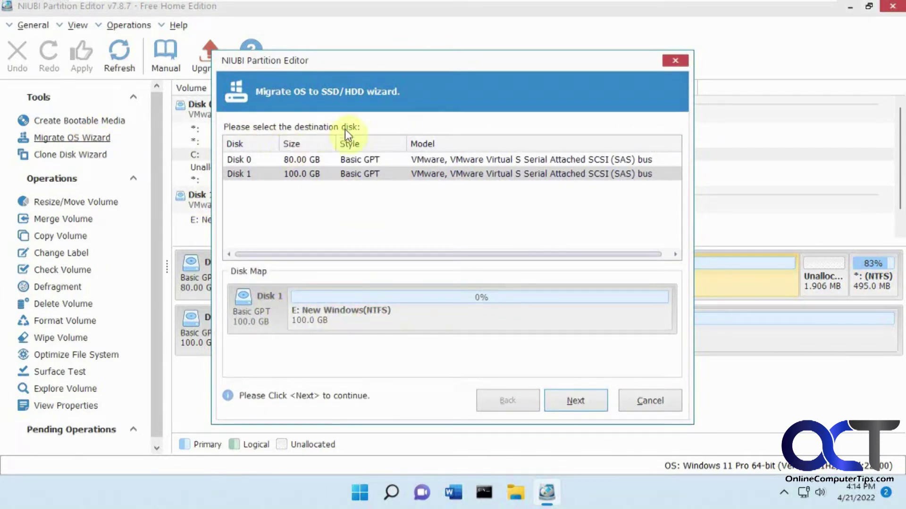
pyautogui.click(573, 402)
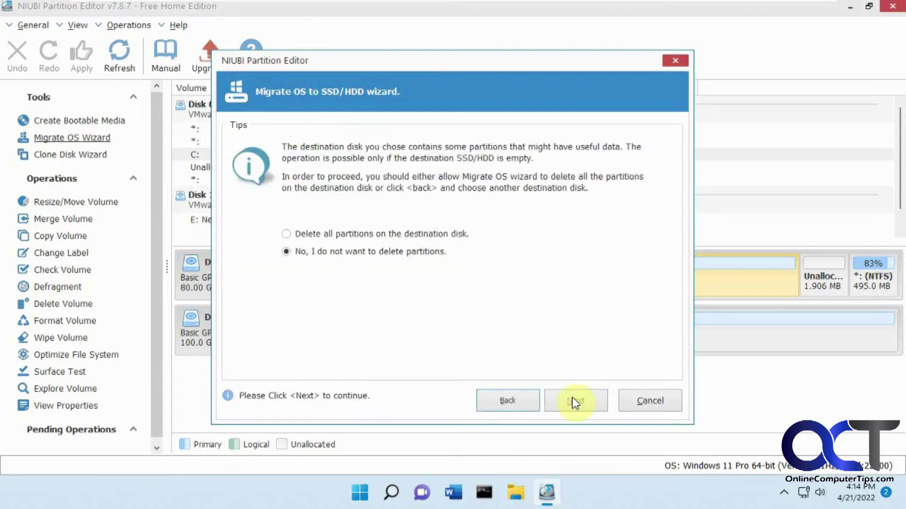
pyautogui.click(332, 235)
# Accept the Disk 1 layout with C: at 81,306 MB and finish the migration wizard
pyautogui.click(574, 400)
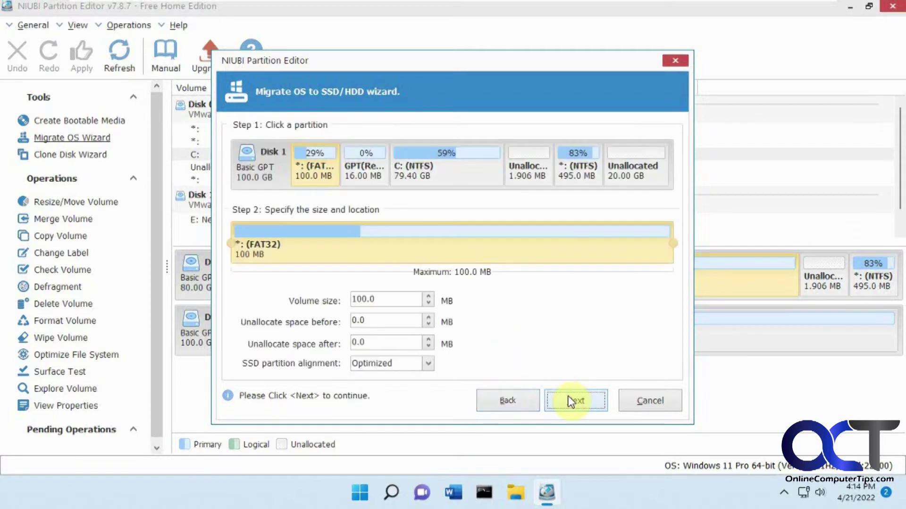
pyautogui.click(444, 166)
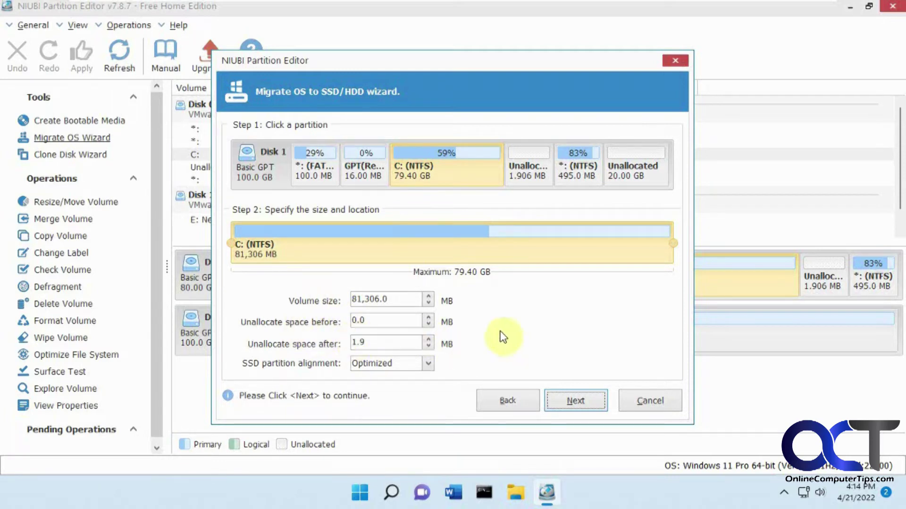
pyautogui.click(577, 400)
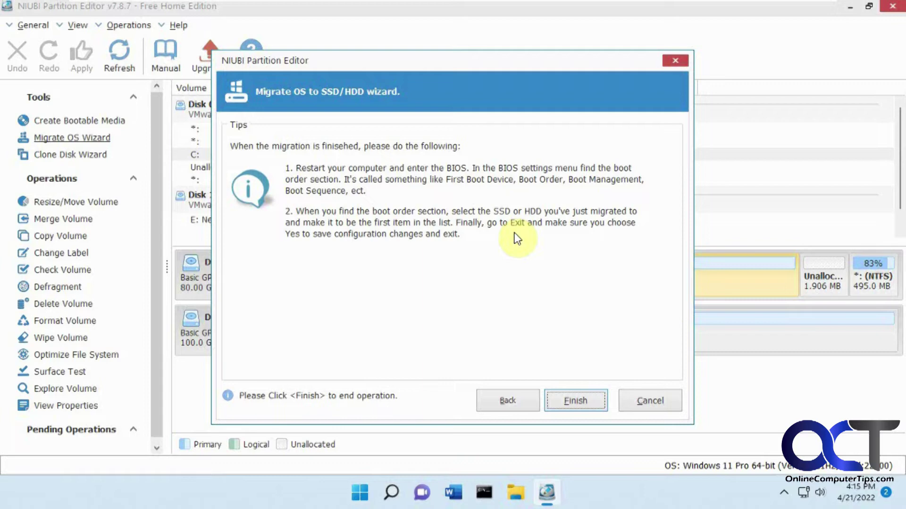
pyautogui.click(573, 400)
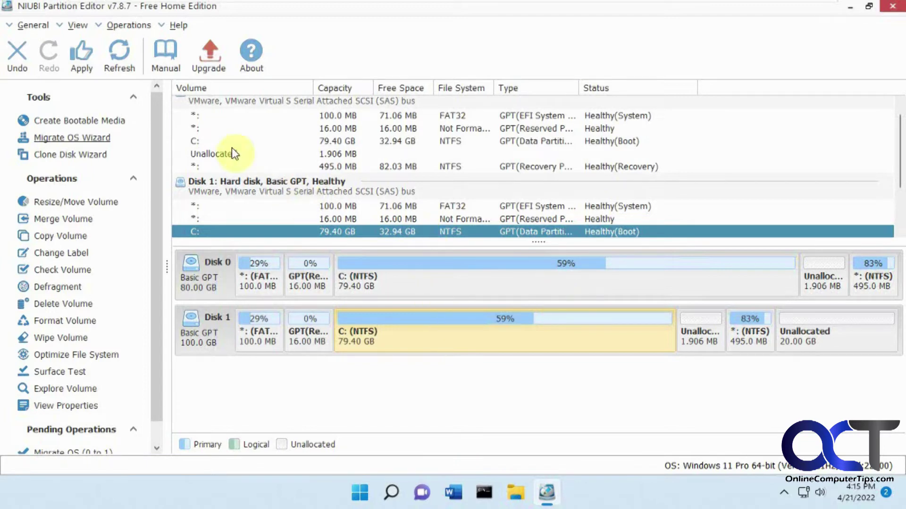
# Apply the queued Migrate OS (0 to 1) operation and acknowledge its successful completion
pyautogui.click(86, 59)
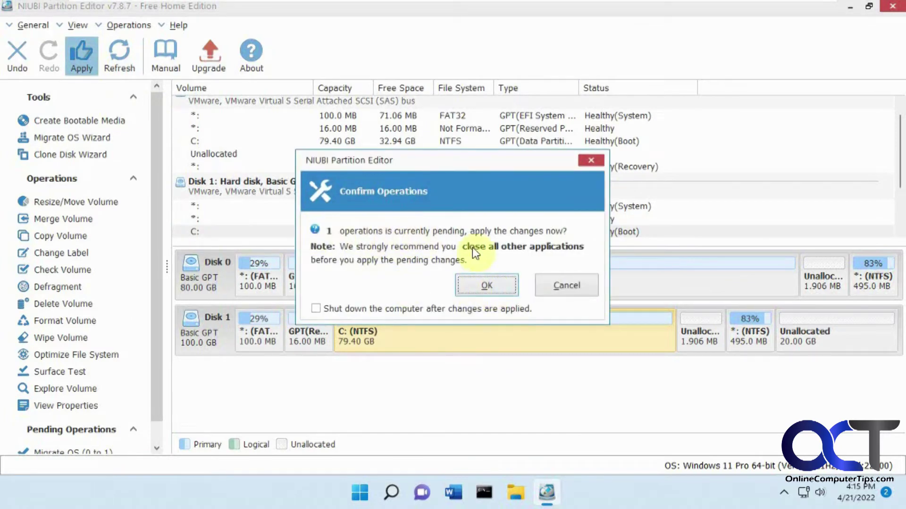
pyautogui.click(486, 287)
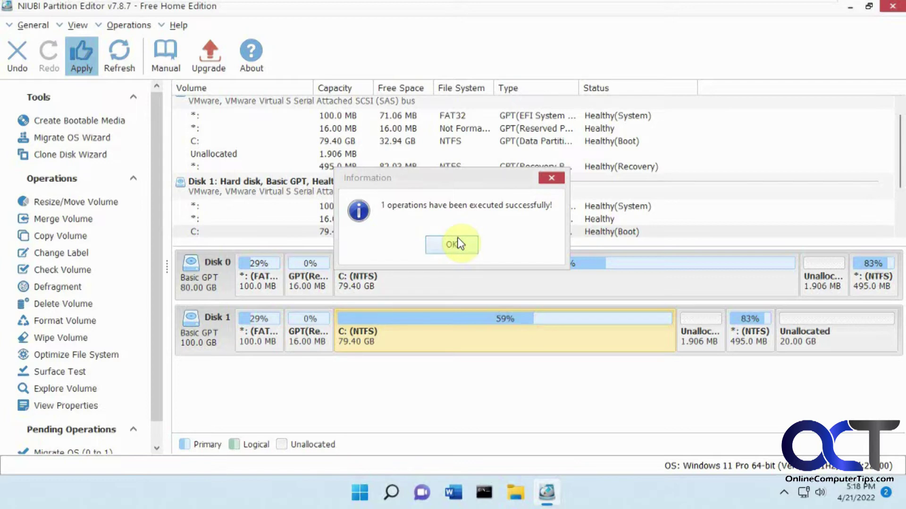
pyautogui.click(455, 243)
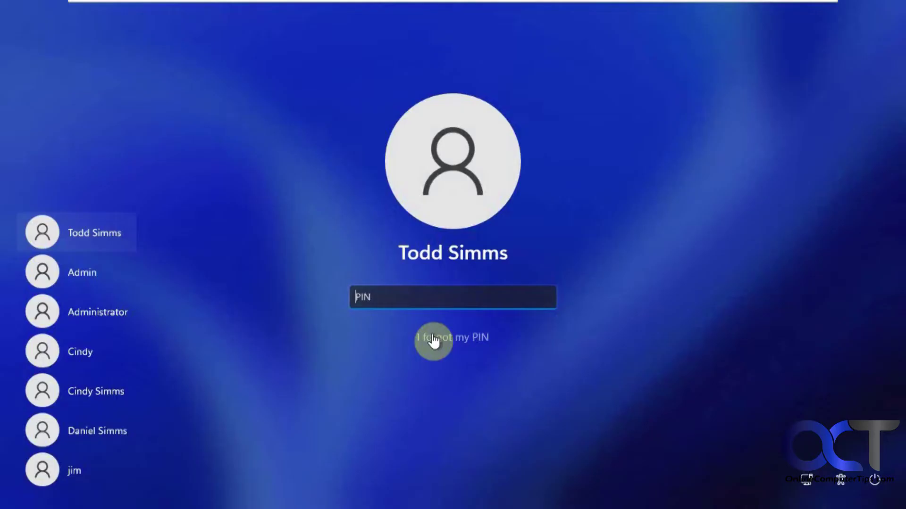
# Sign in with the PIN, then inspect This PC's drives C: through G: and the EFI folder on E:
pyautogui.write('1234')
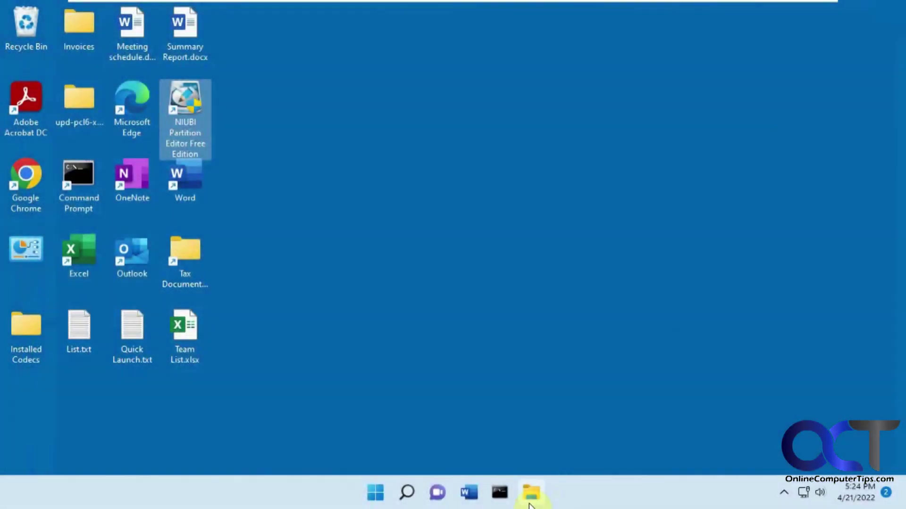
pyautogui.click(529, 493)
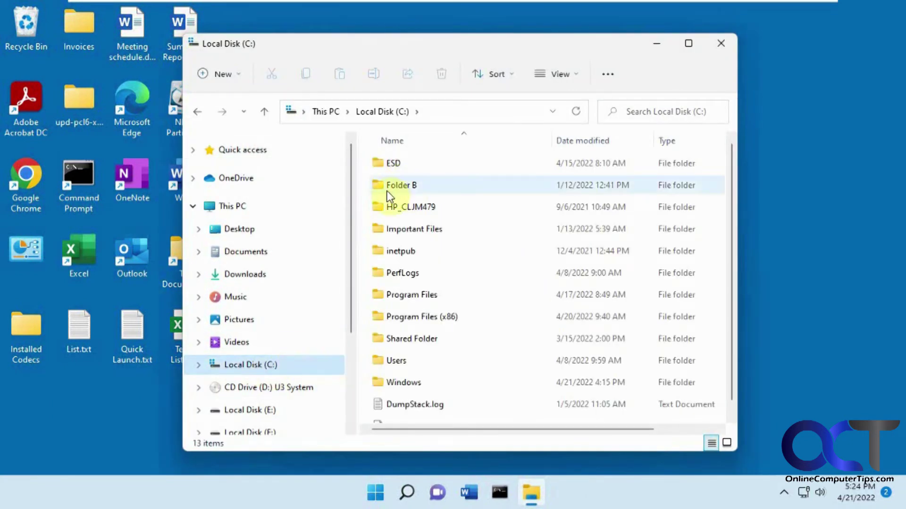
pyautogui.scroll(-1, 319, 276)
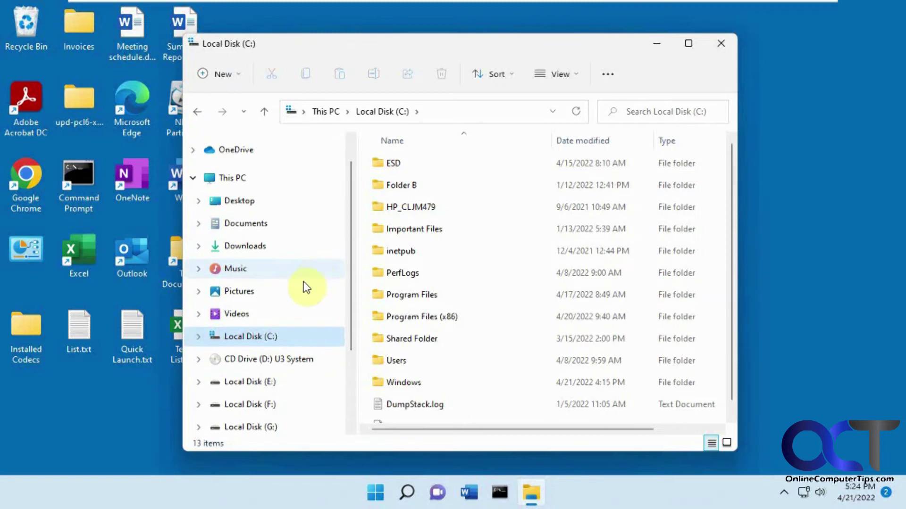
pyautogui.click(236, 178)
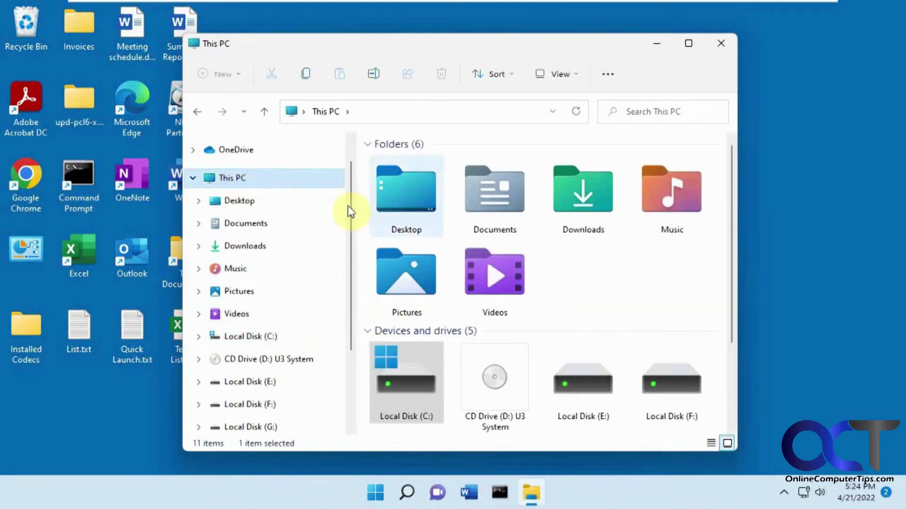
pyautogui.moveTo(733, 268); pyautogui.dragTo(732, 341)
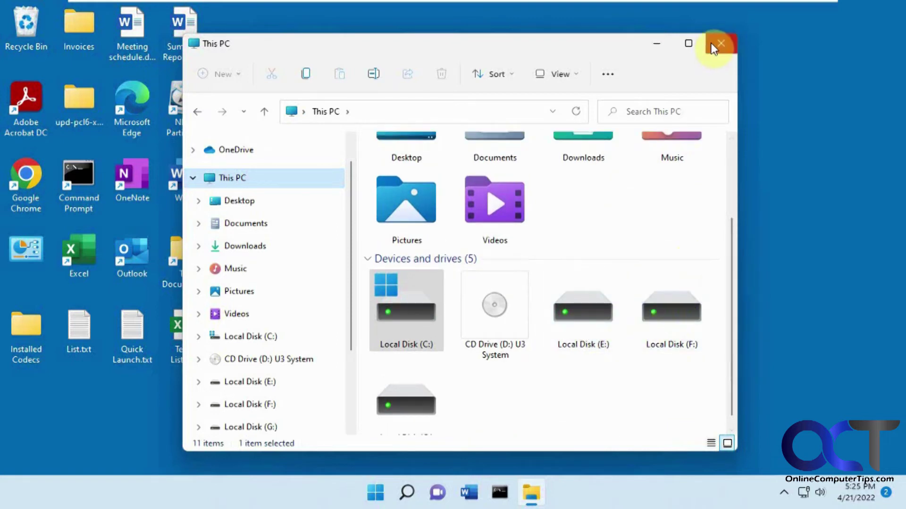
pyautogui.doubleClick(595, 306)
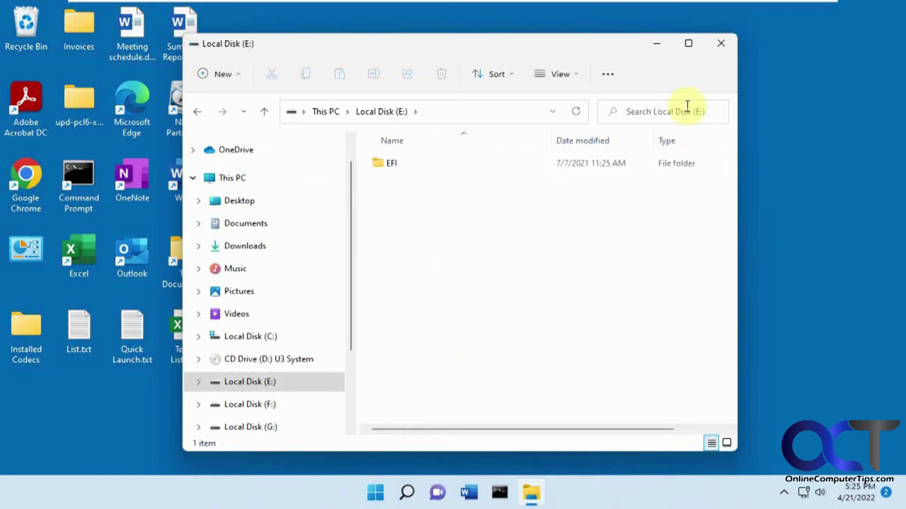
pyautogui.click(721, 43)
# Relaunch NIUBI Partition Editor with administrator approval to view the 100 GB Disk 0
pyautogui.doubleClick(193, 120)
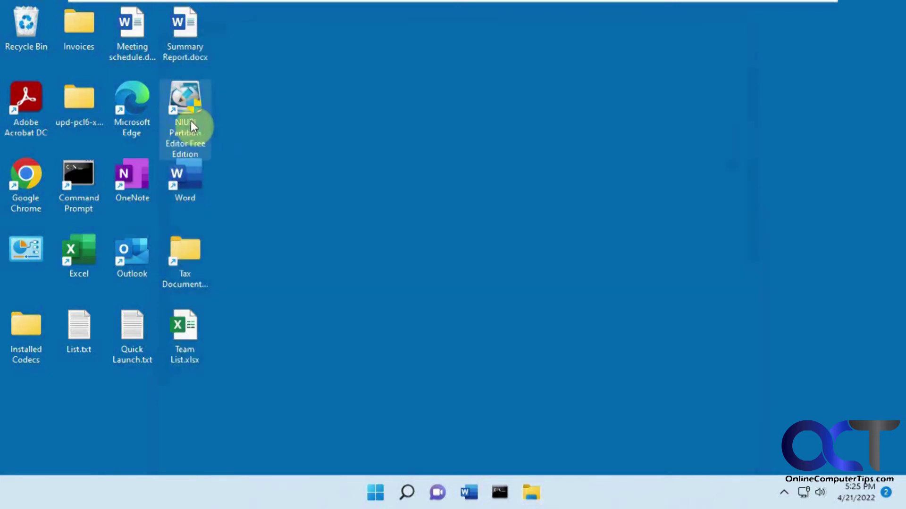
pyautogui.click(432, 368)
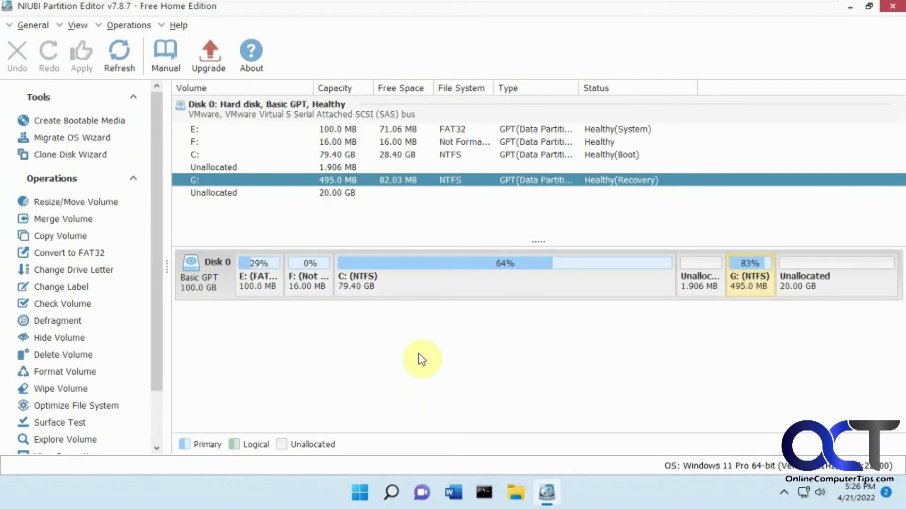
pyautogui.click(514, 492)
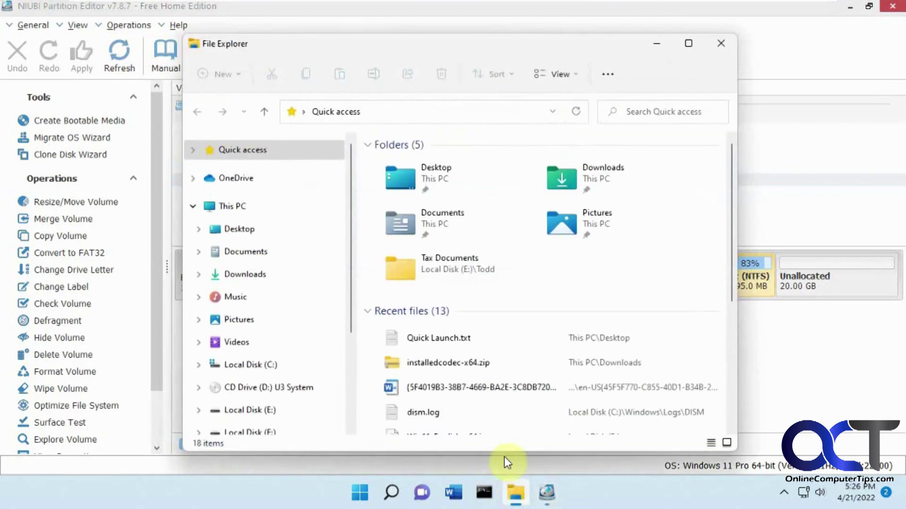
pyautogui.scroll(-2, 344, 354)
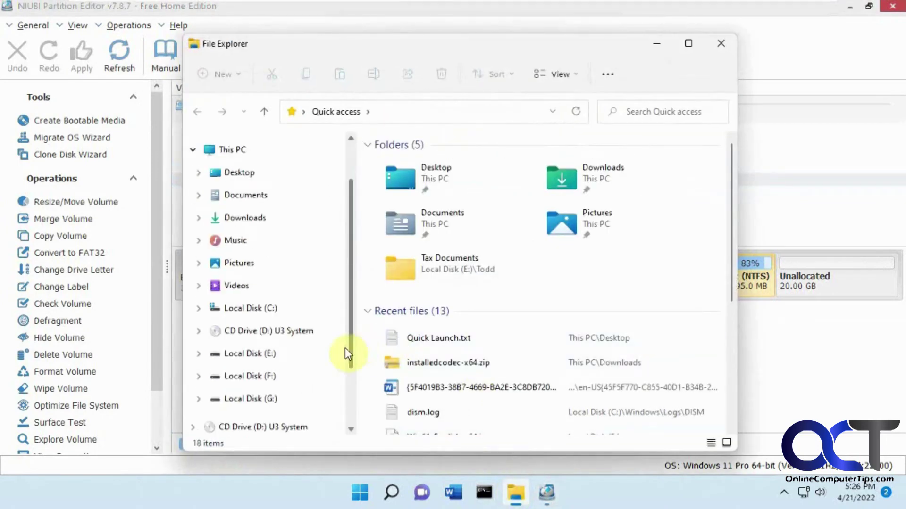
pyautogui.click(273, 406)
pyautogui.click(273, 380)
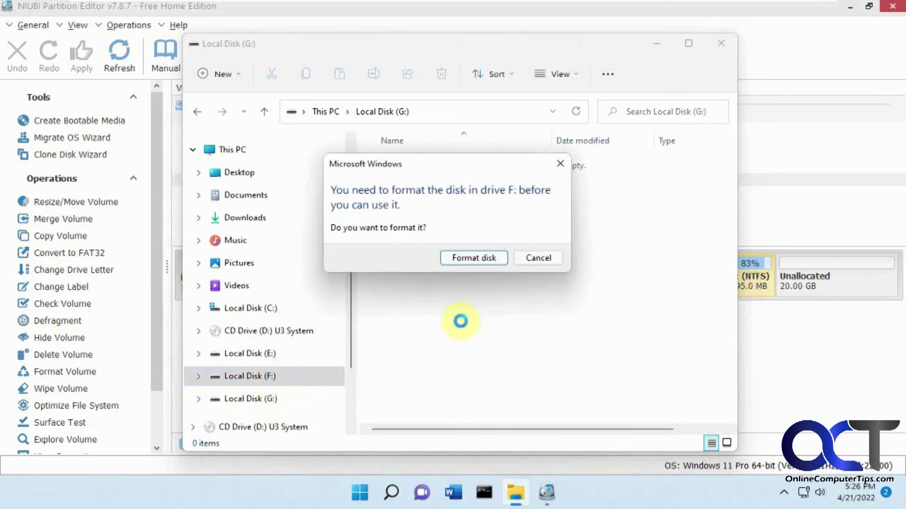
pyautogui.click(535, 257)
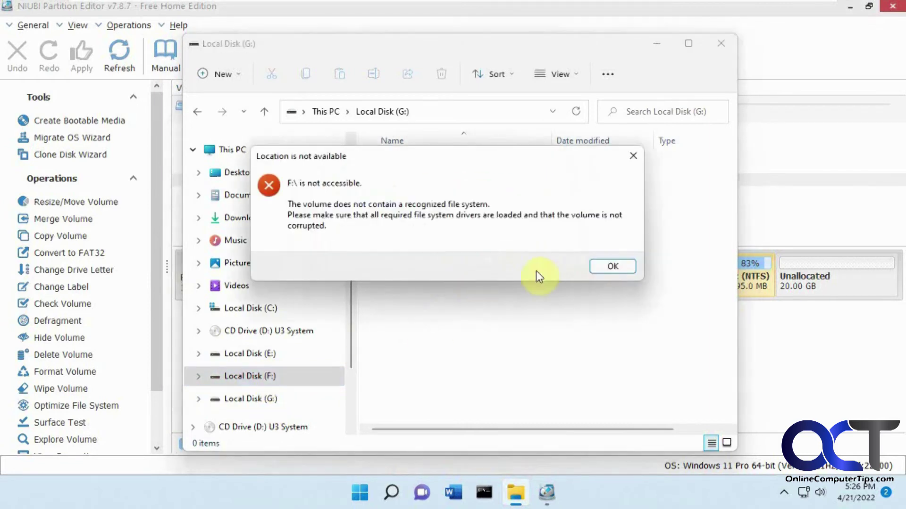
pyautogui.click(615, 266)
pyautogui.click(283, 355)
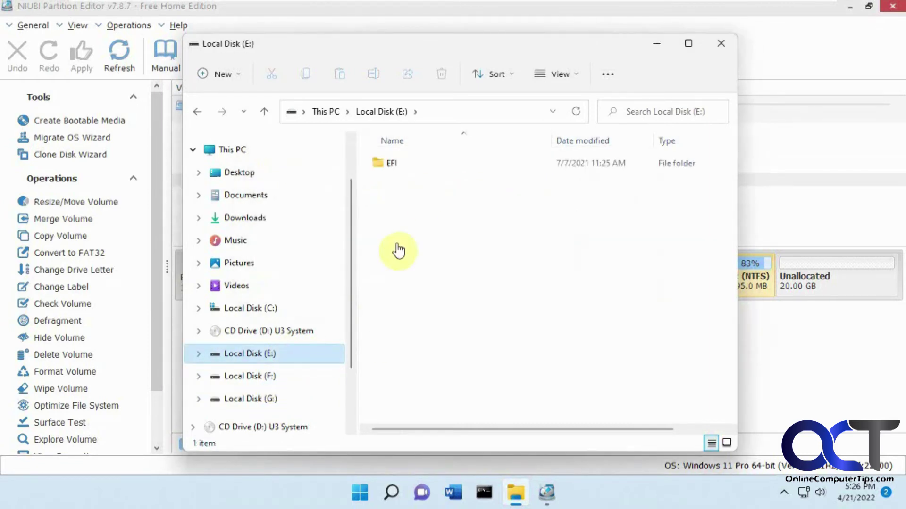
pyautogui.doubleClick(390, 162)
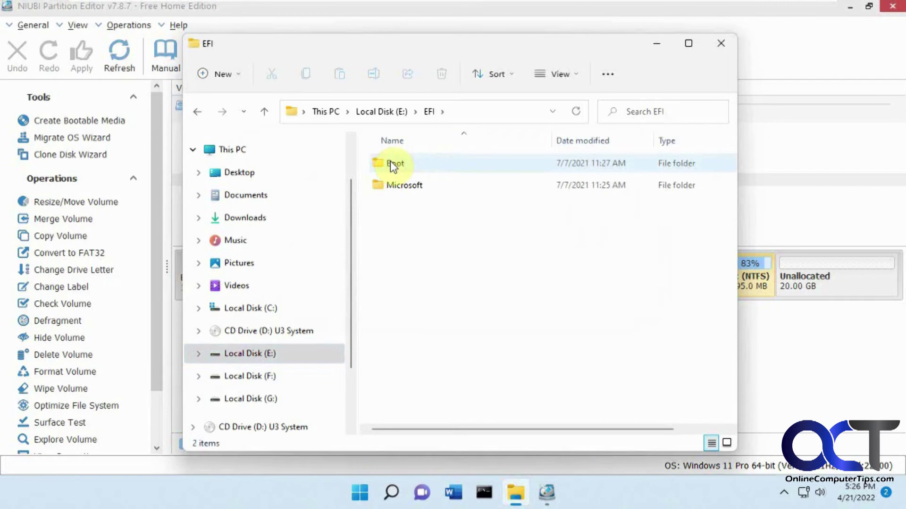
pyautogui.click(719, 44)
# Set the G: 495 MB recovery partition's drive letter to None
pyautogui.rightClick(752, 284)
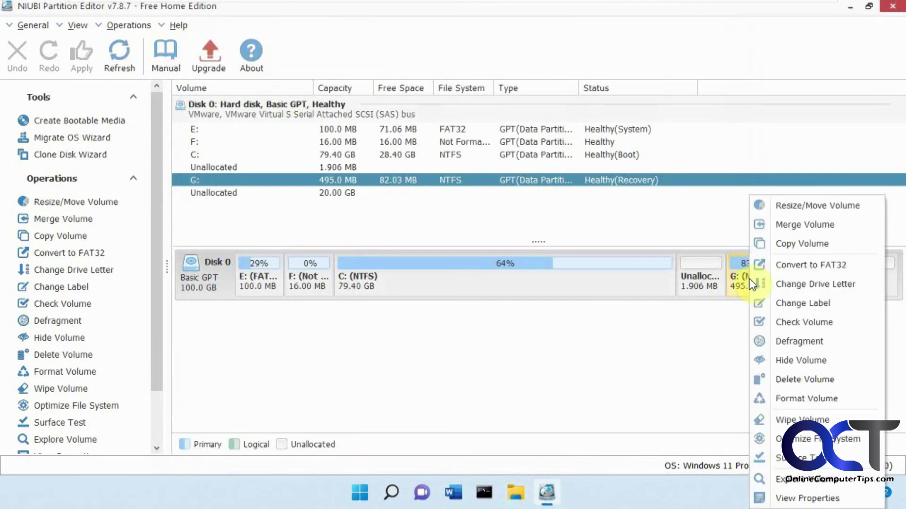
pyautogui.click(771, 284)
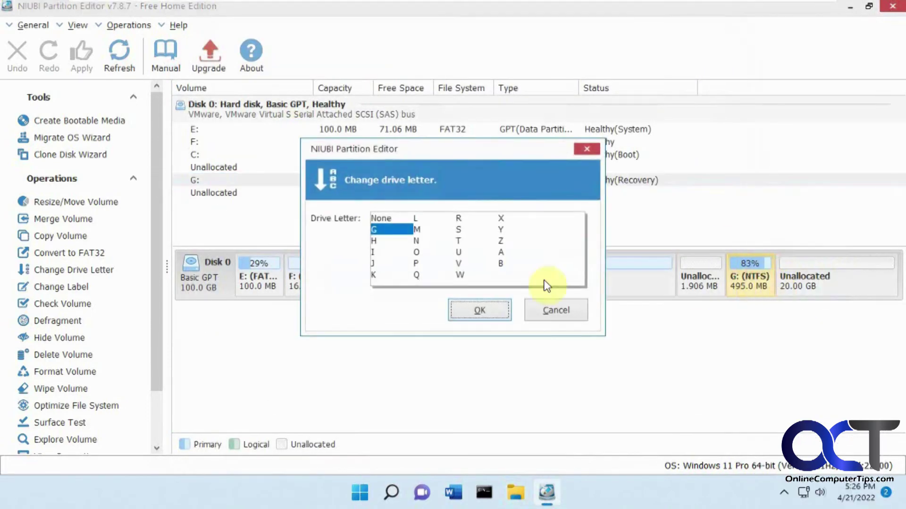
pyautogui.click(380, 218)
pyautogui.click(465, 308)
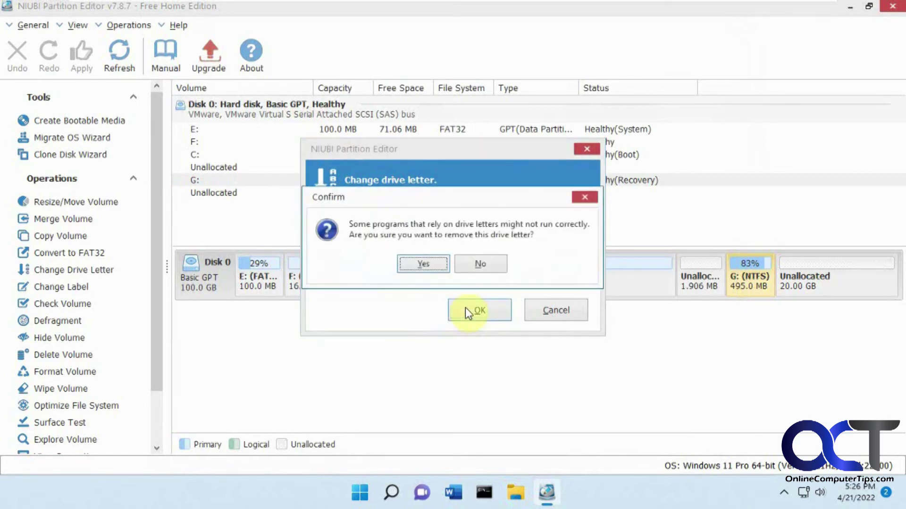
pyautogui.click(427, 263)
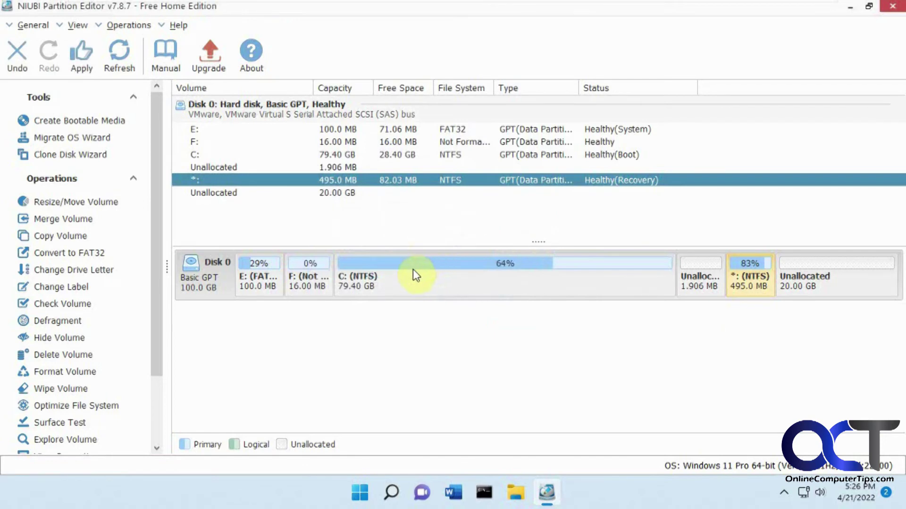
# Set the F: 16 MB unformatted partition's drive letter to None as well
pyautogui.rightClick(320, 278)
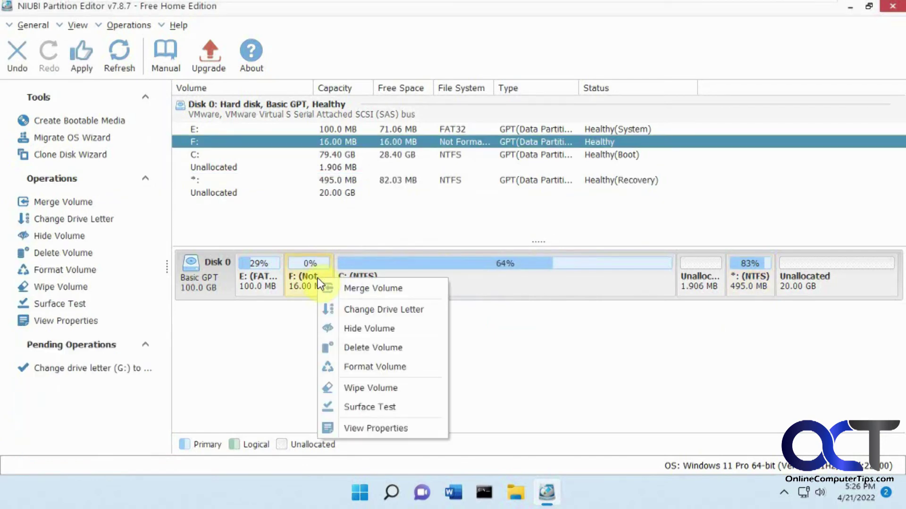
pyautogui.click(345, 310)
pyautogui.click(392, 221)
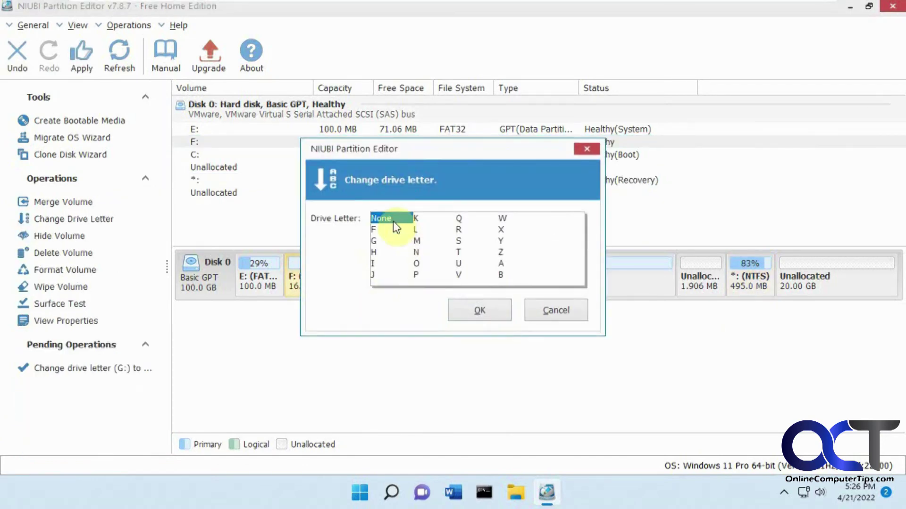
pyautogui.click(466, 309)
pyautogui.click(432, 264)
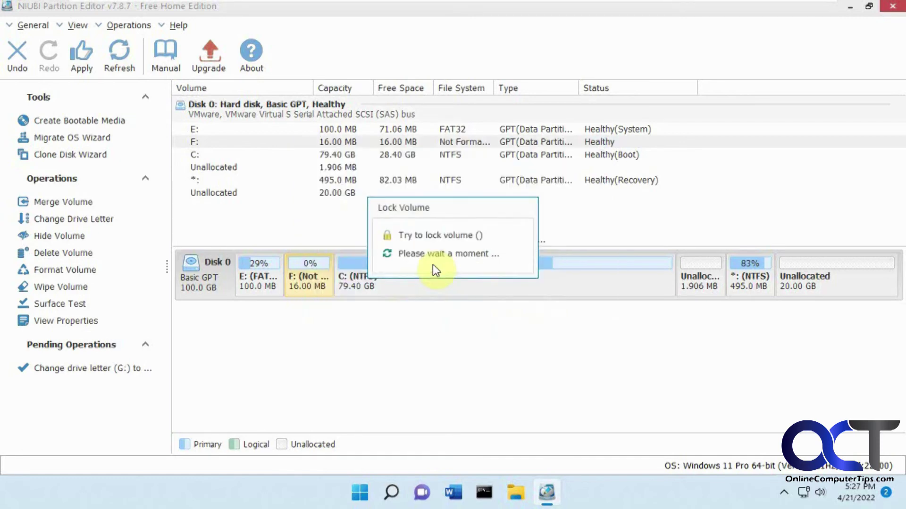
pyautogui.rightClick(272, 288)
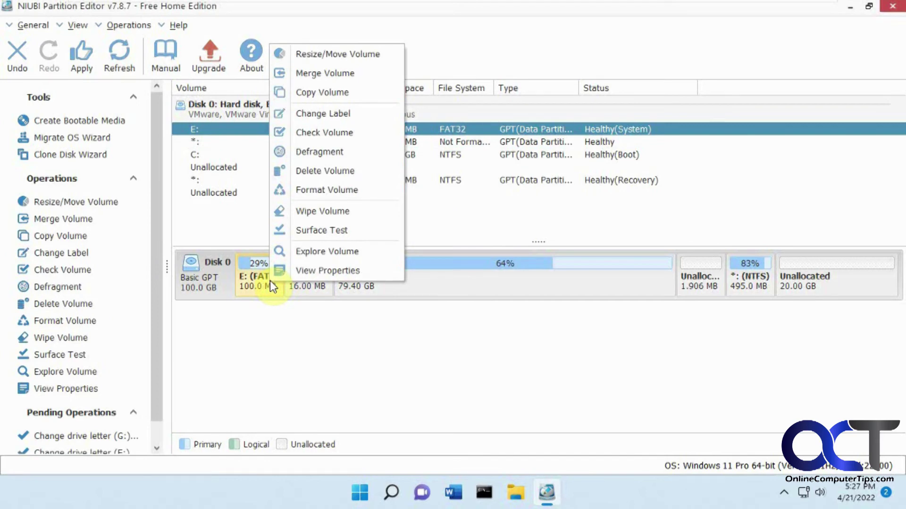
pyautogui.click(262, 223)
# Apply both queued drive-letter removals and check the remaining drives in File Explorer
pyautogui.click(83, 62)
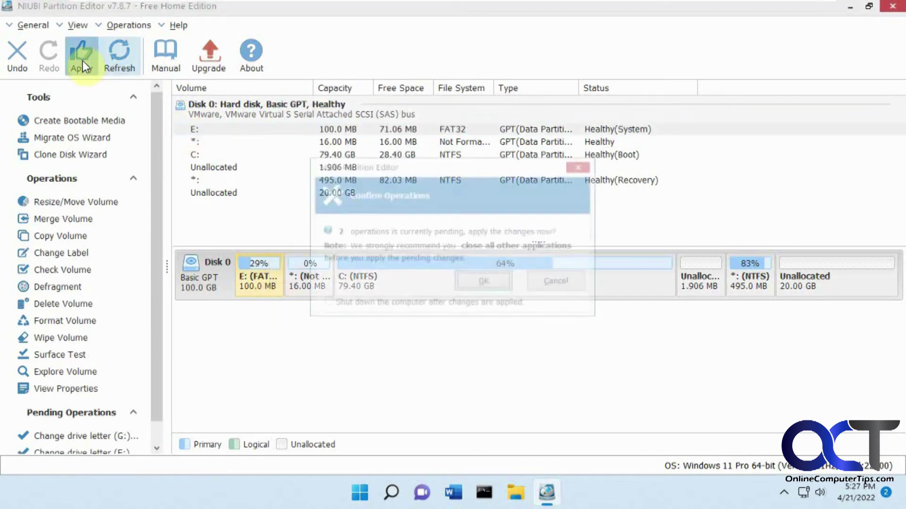
pyautogui.click(488, 283)
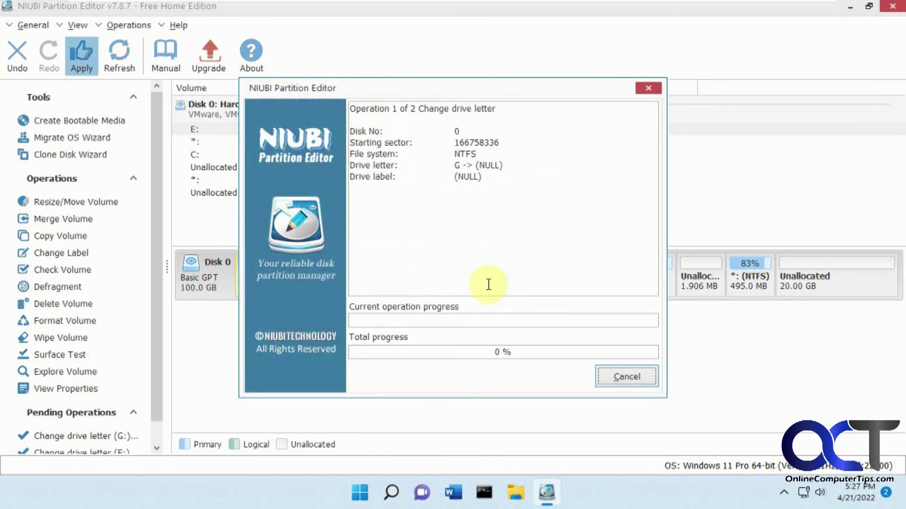
pyautogui.click(461, 265)
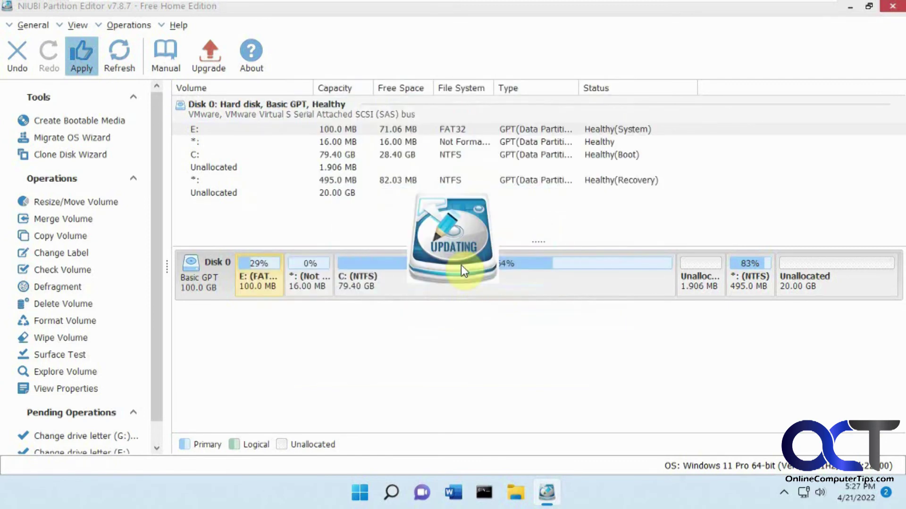
pyautogui.click(525, 495)
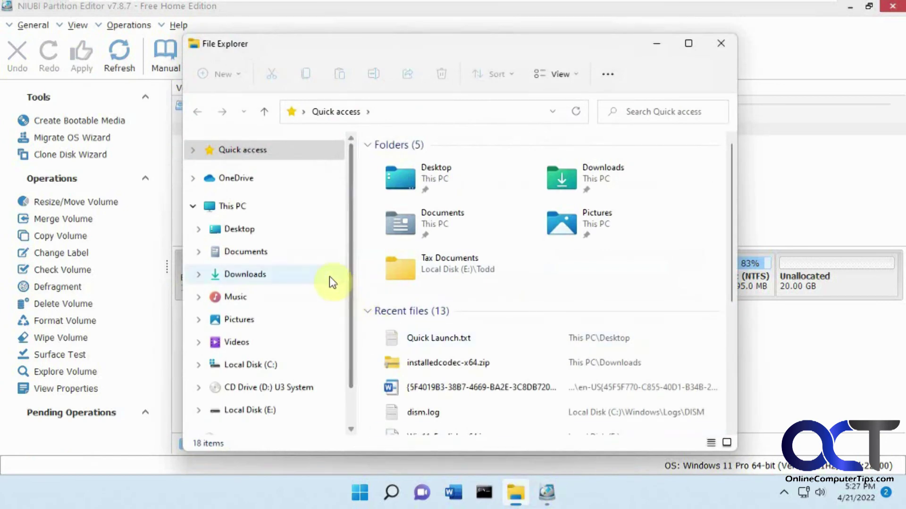
pyautogui.click(237, 206)
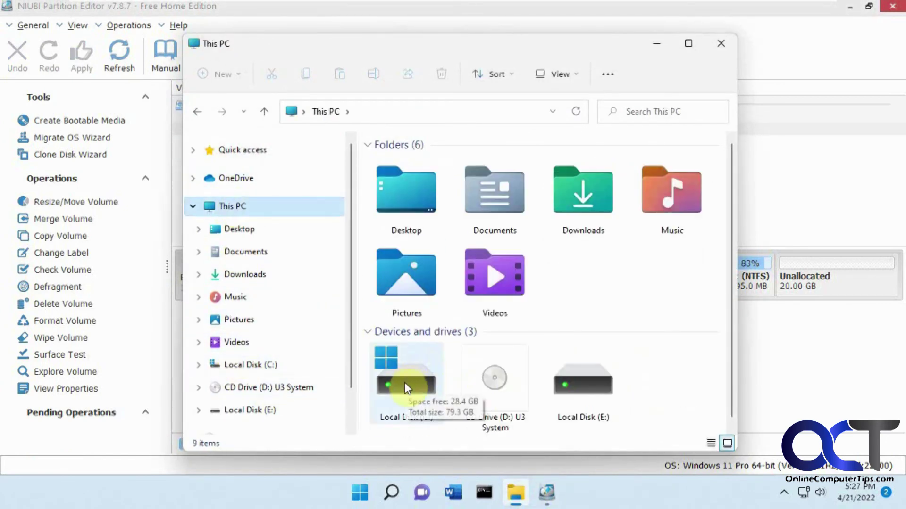
pyautogui.click(718, 45)
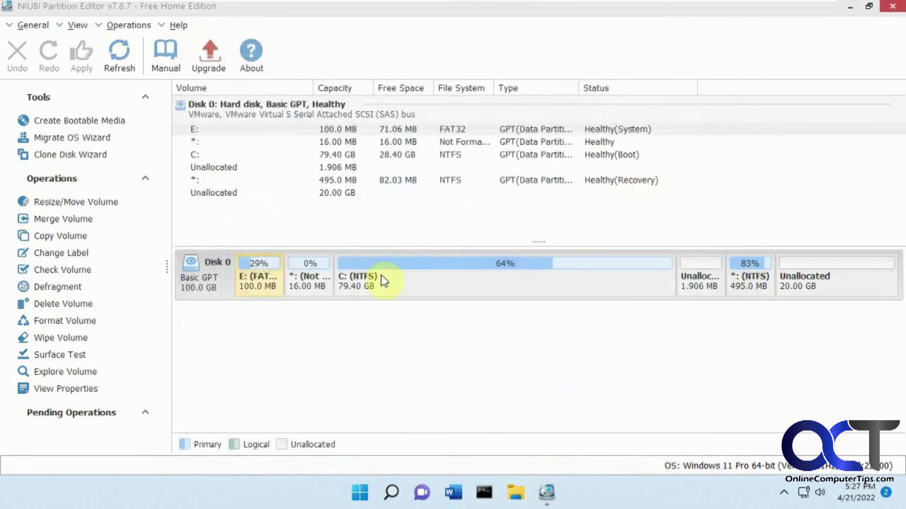
# Review the E: partition's operations menu, then minimize NIUBI Partition Editor to the desktop
pyautogui.rightClick(272, 289)
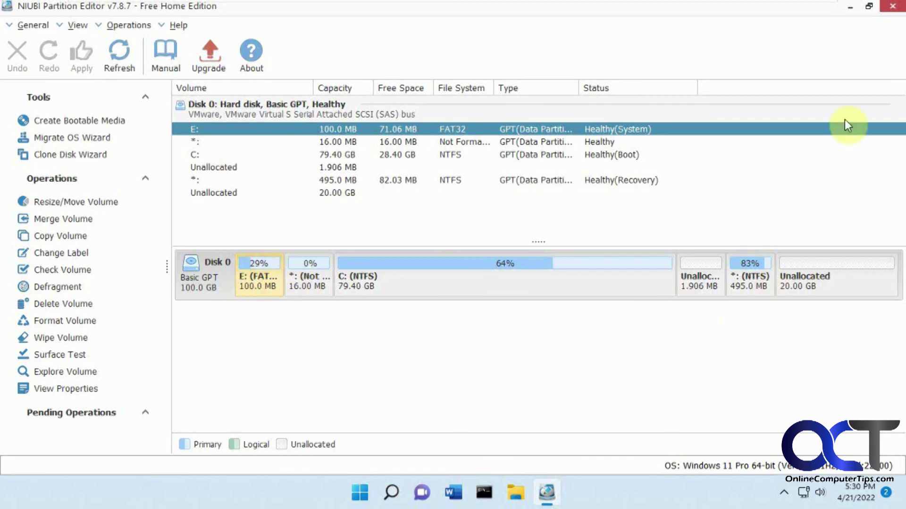
pyautogui.click(848, 9)
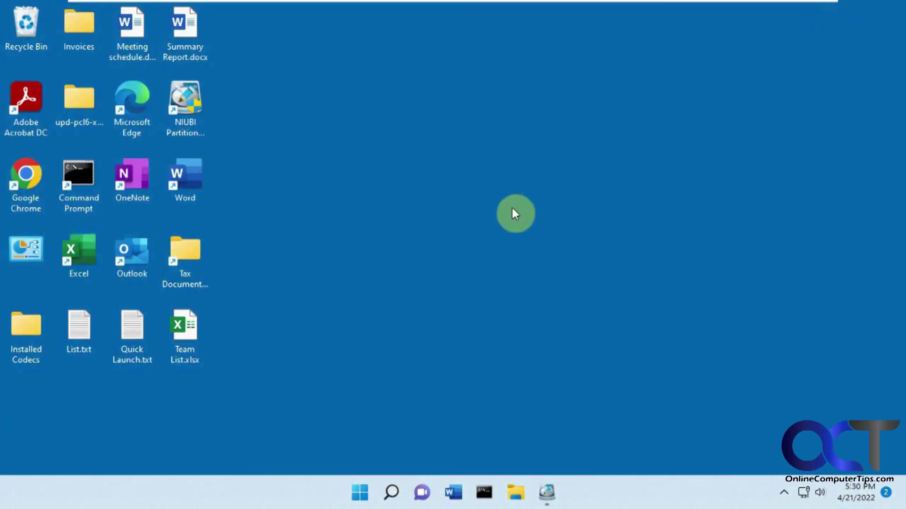
# Open File Explorer, then restore NIUBI Partition Editor to show Disk 0's E:, C: and 20 GB unallocated
pyautogui.click(516, 493)
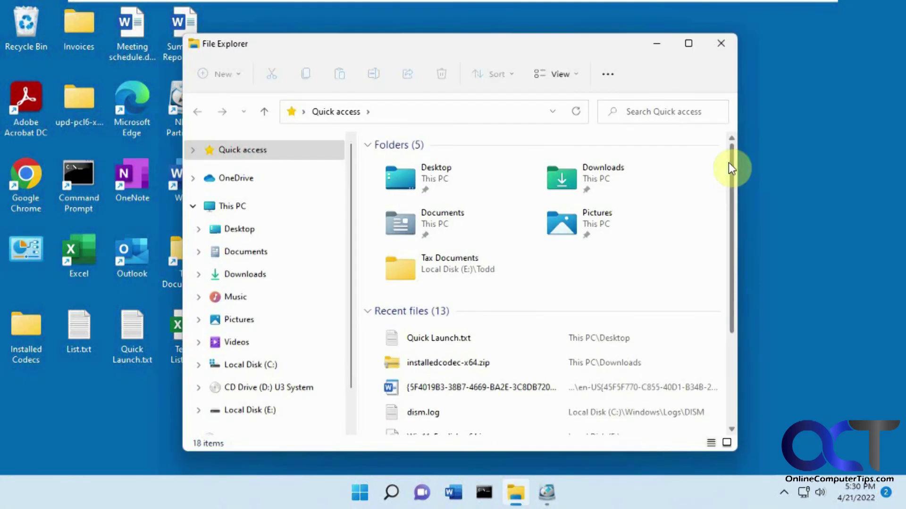
pyautogui.click(547, 494)
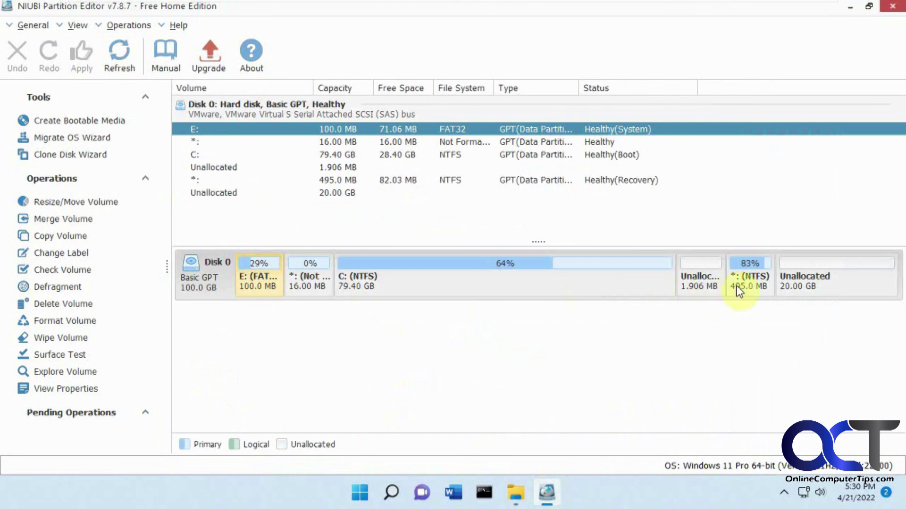